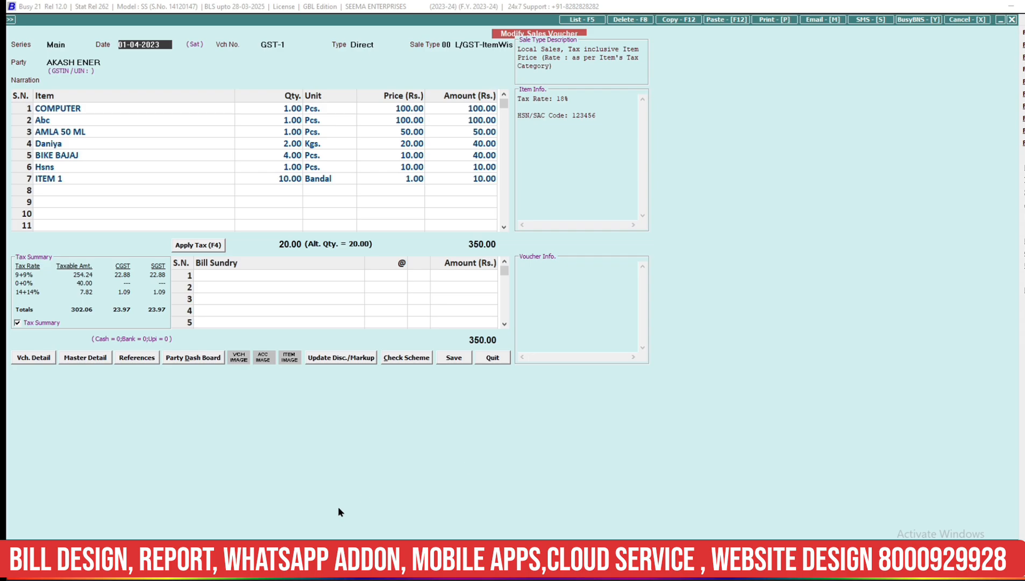
Compare the sample challan image in WhatsApp Web with the items and amounts in the Busy sales voucher.
left_click(259, 571)
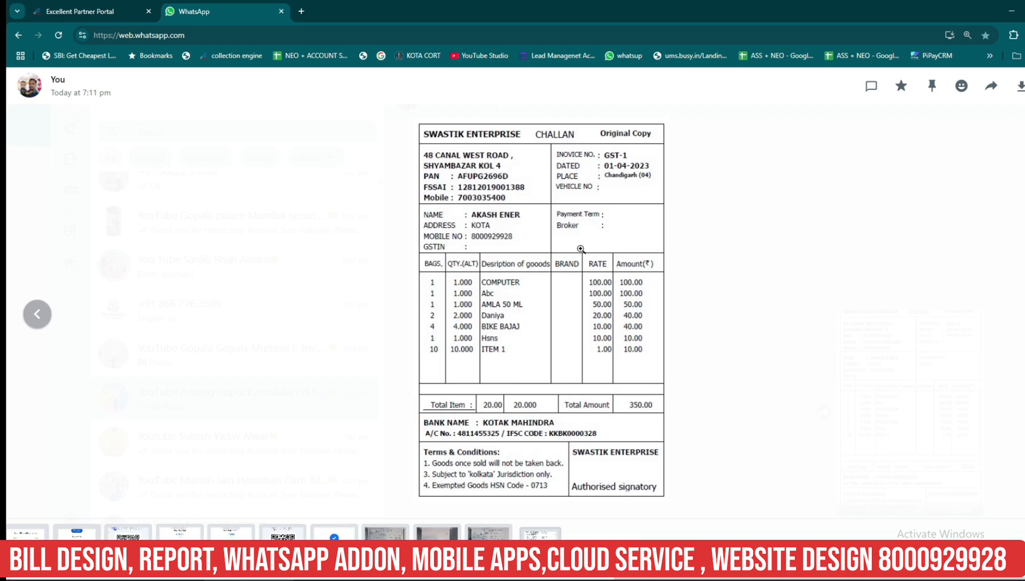
left_click(159, 579)
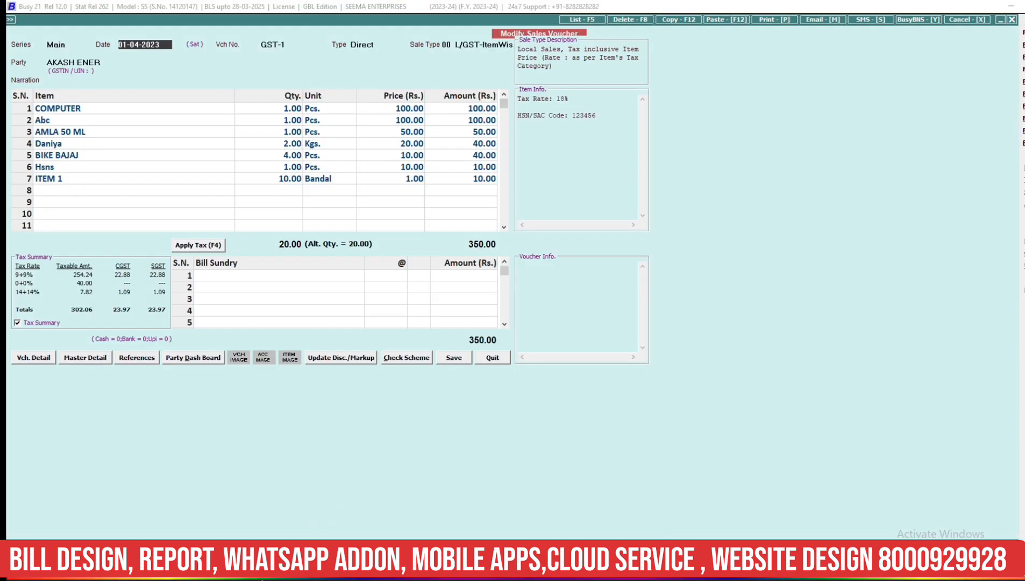
left_click(237, 580)
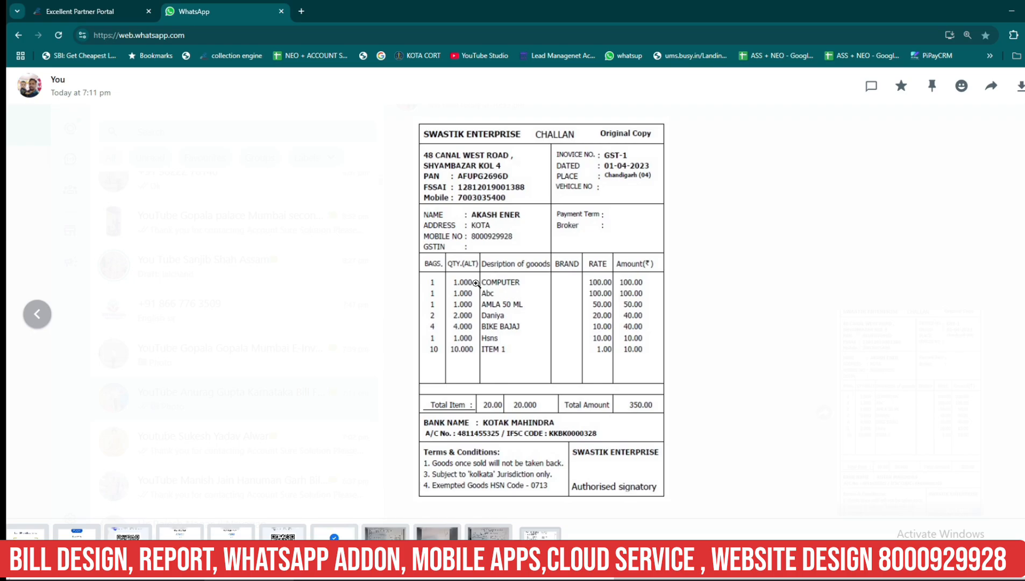
left_click(190, 571)
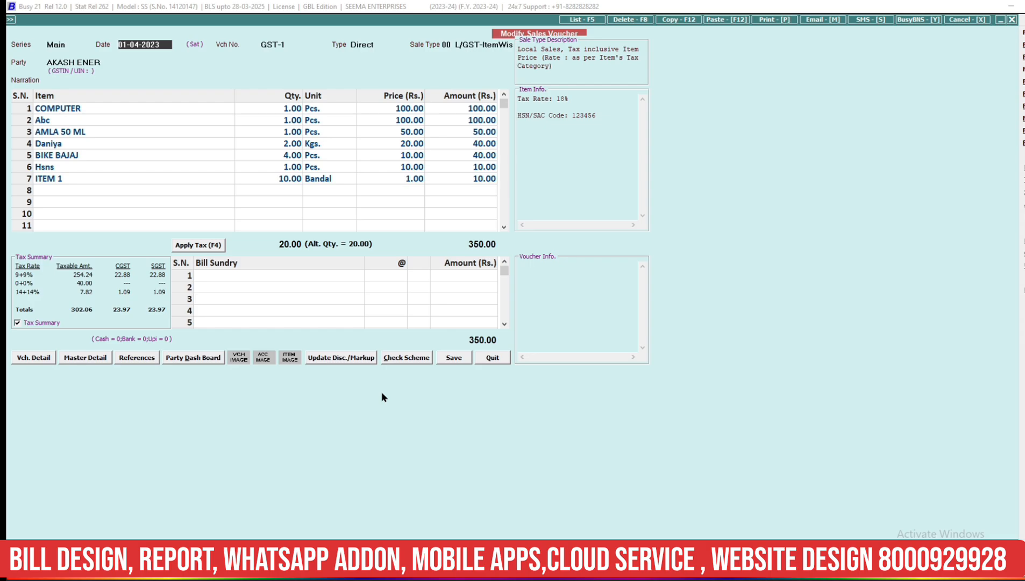
Start printing the sales voucher using the SWASTIK FINAL invoice format with 1 copy.
key("ctrl+p")
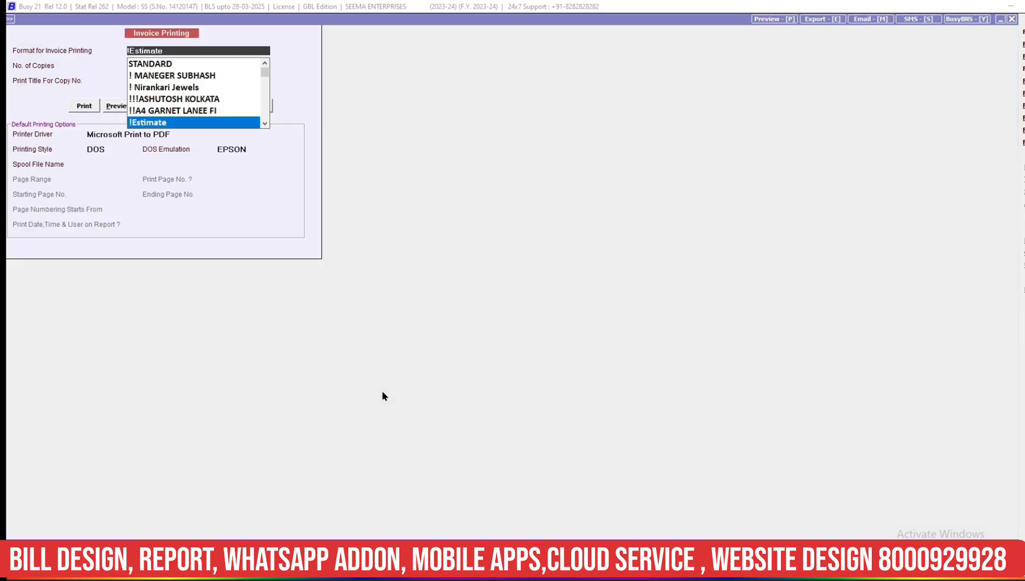
type("SWA")
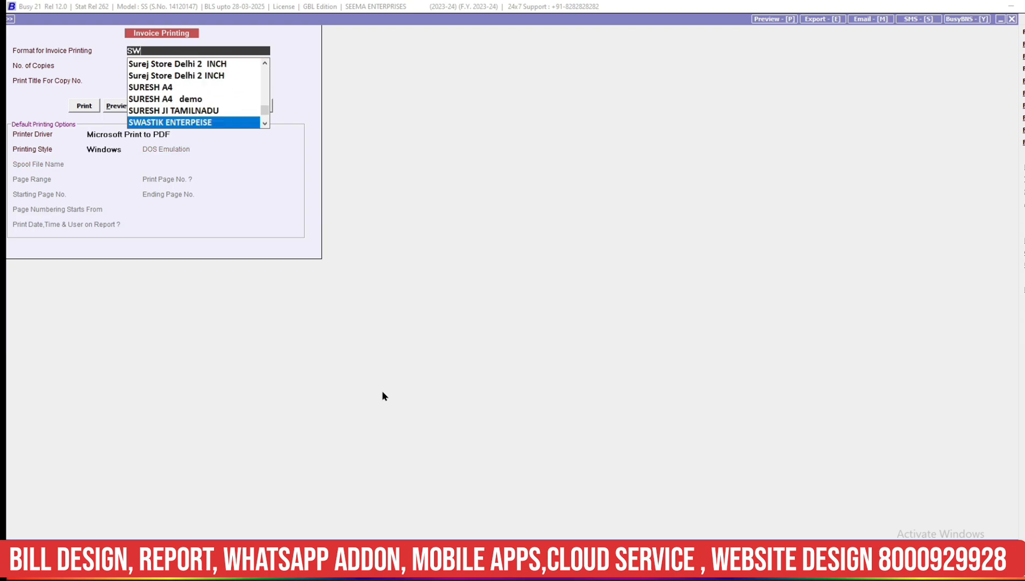
key("Down")
key("Return")
key("Return")
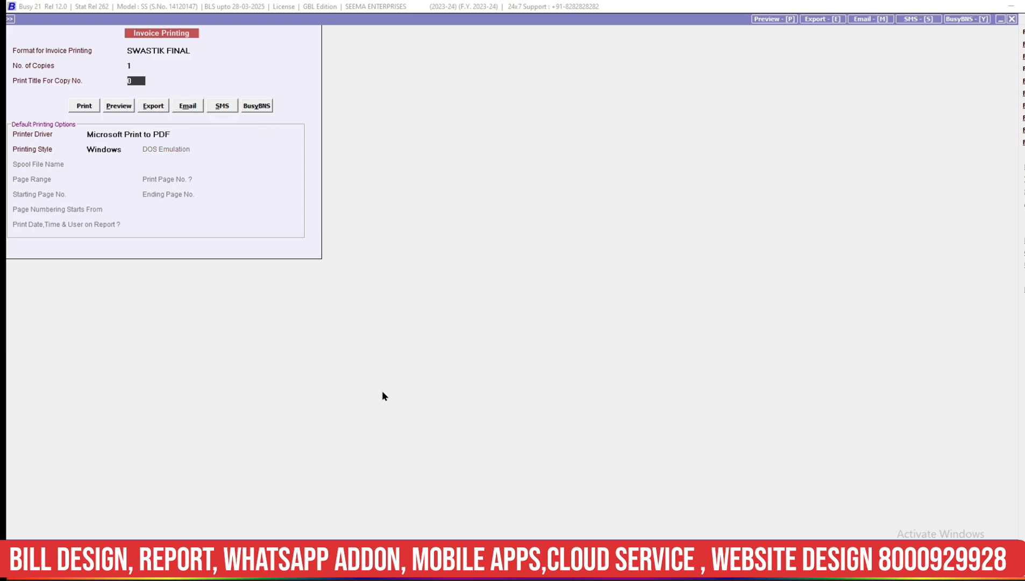
Export the invoice as a PDF named 3_Sales-GST-1.pdf to the Desktop without an opening password, and open the file.
key("Return")
key("Right")
key("Right")
key("Return")
key("Return")
key("Return")
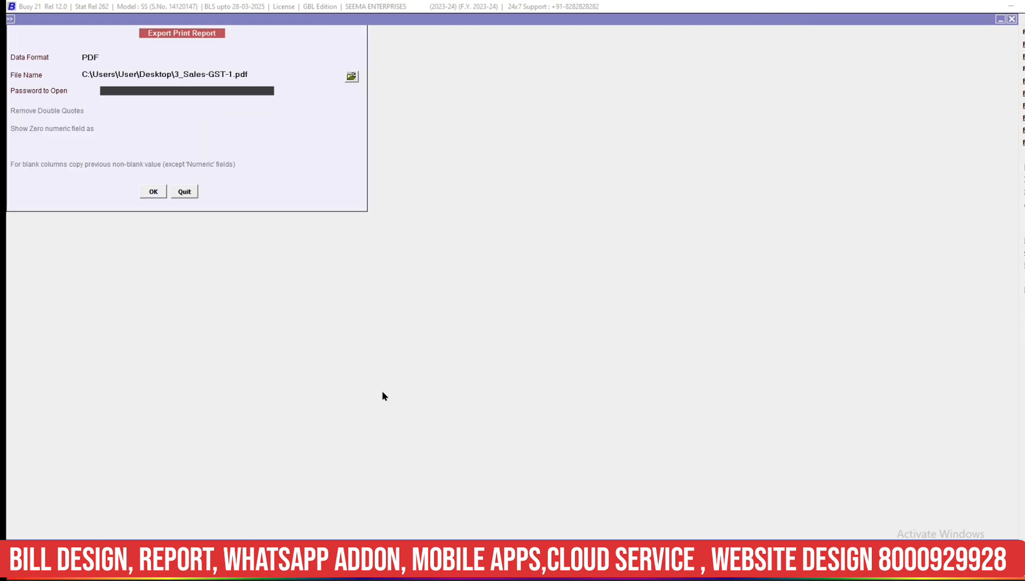
key("Return")
key("Return")
key("Return")
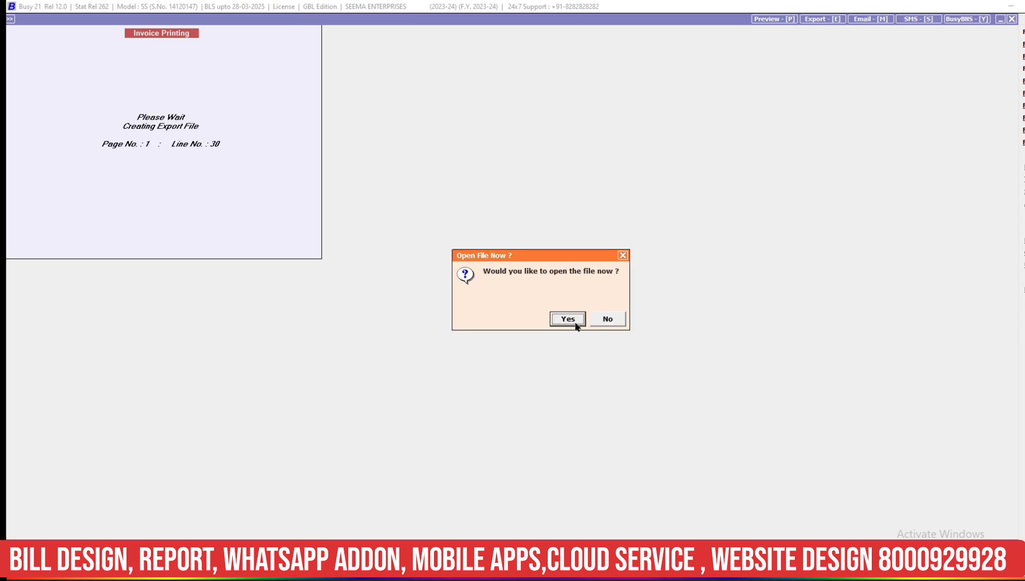
left_click(574, 321)
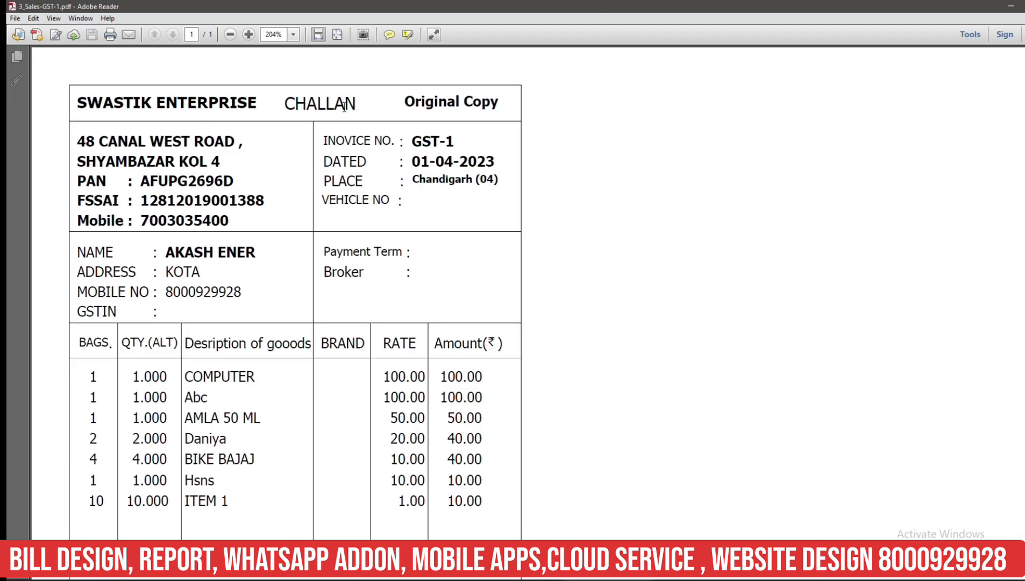
Highlight the company name, the seller's address and registration block, and the invoice details block in the challan PDF.
left_click(229, 34)
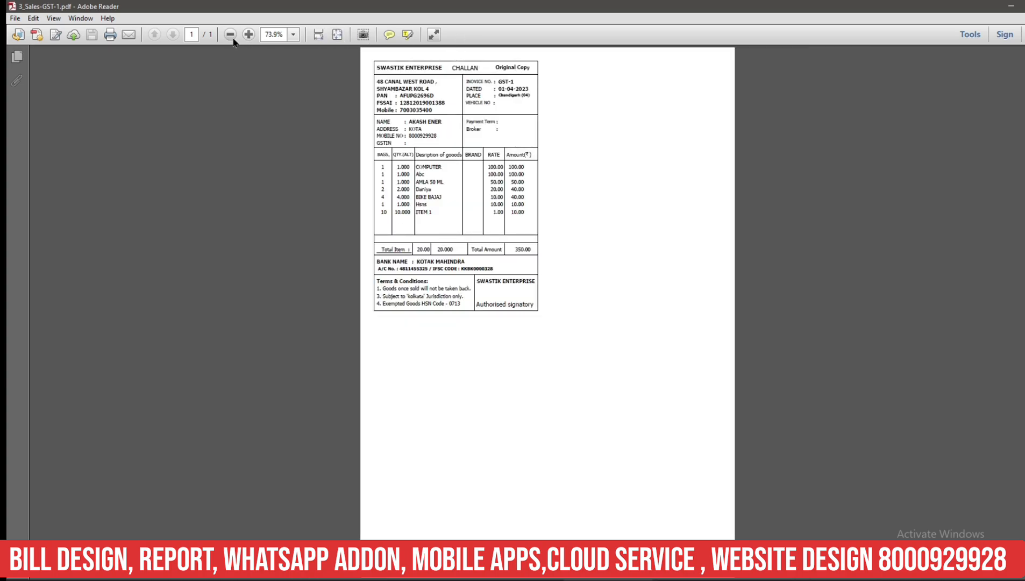
left_click(230, 34)
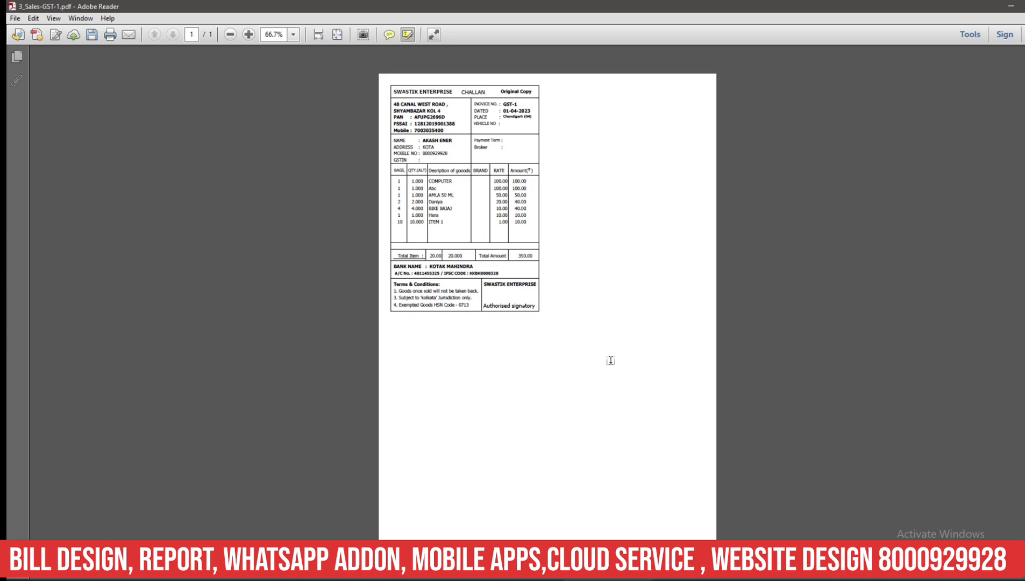
scroll(603, 354, "up", 2, "ctrl")
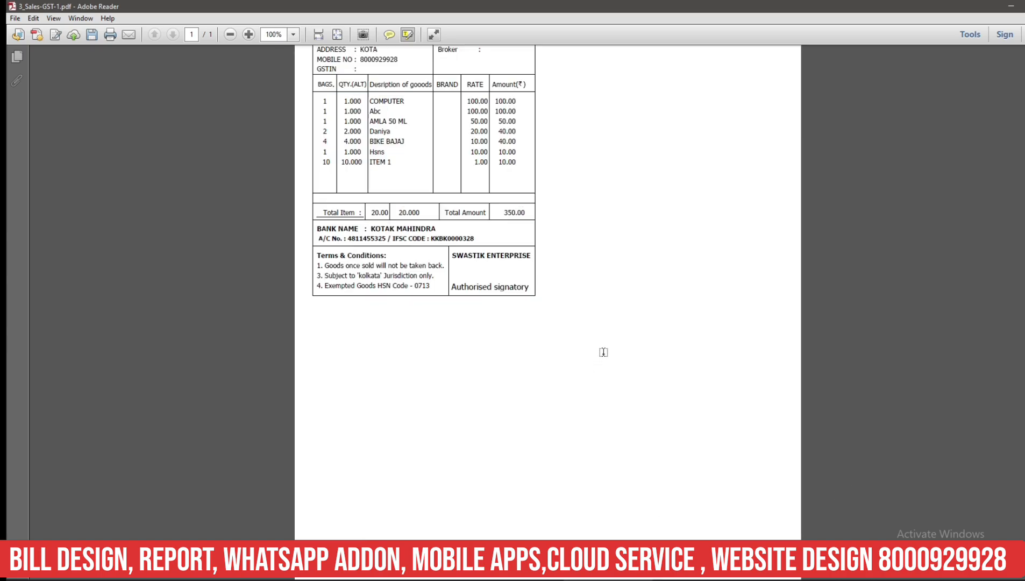
scroll(603, 352, "up", 4)
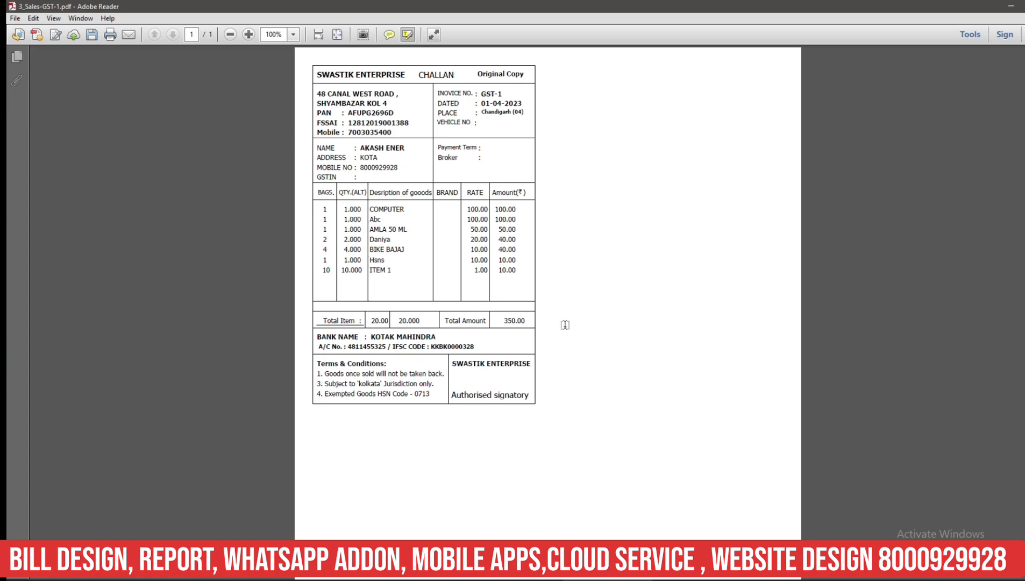
scroll(565, 325, "up", 1)
scroll(565, 325, "up", 3)
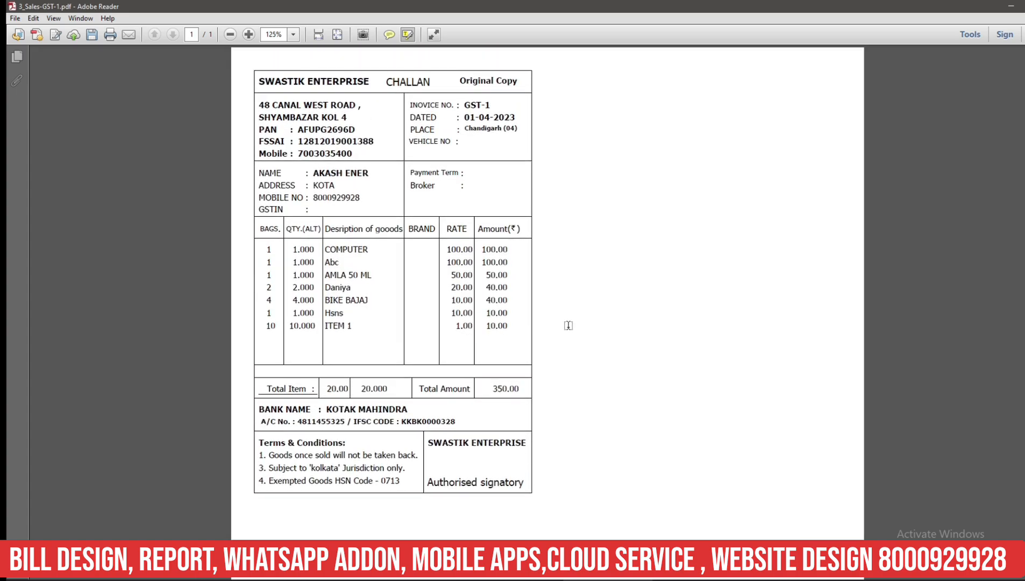
left_click(411, 35)
left_click_drag(260, 79, 357, 82)
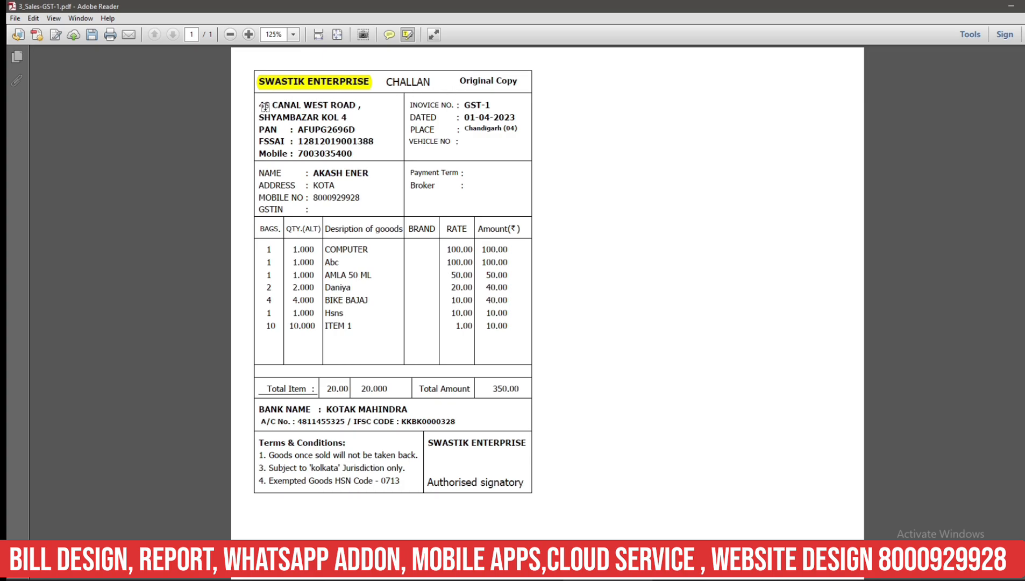
mouse_move(259, 105)
left_mouse_down()
mouse_move(326, 105)
mouse_move(356, 156)
left_mouse_up()
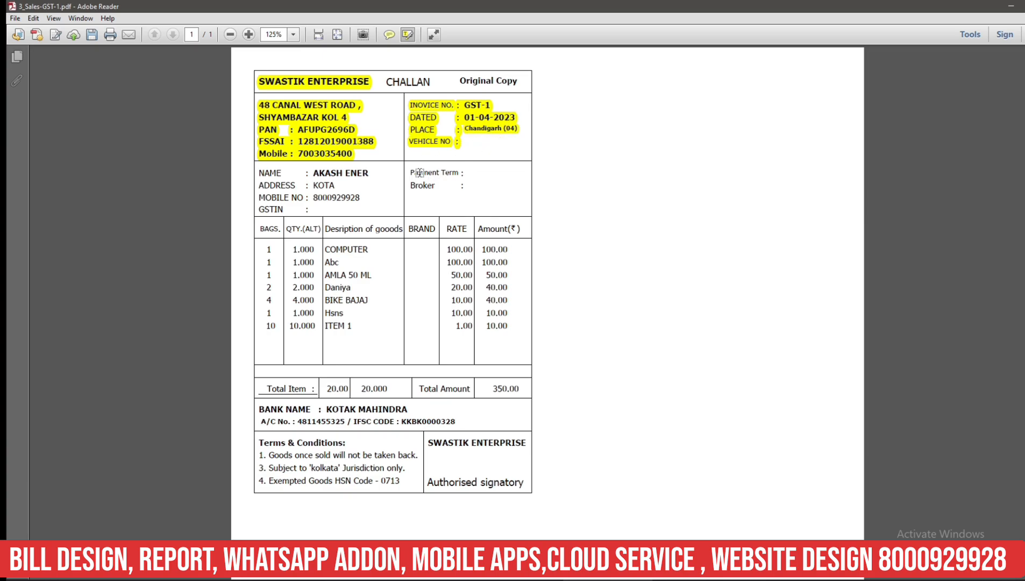
Highlight the payment term and broker lines, the customer's address and GSTIN lines, and the BAGS and QTY.(ALT) headings.
left_click_drag(408, 172, 476, 174)
left_click(476, 174)
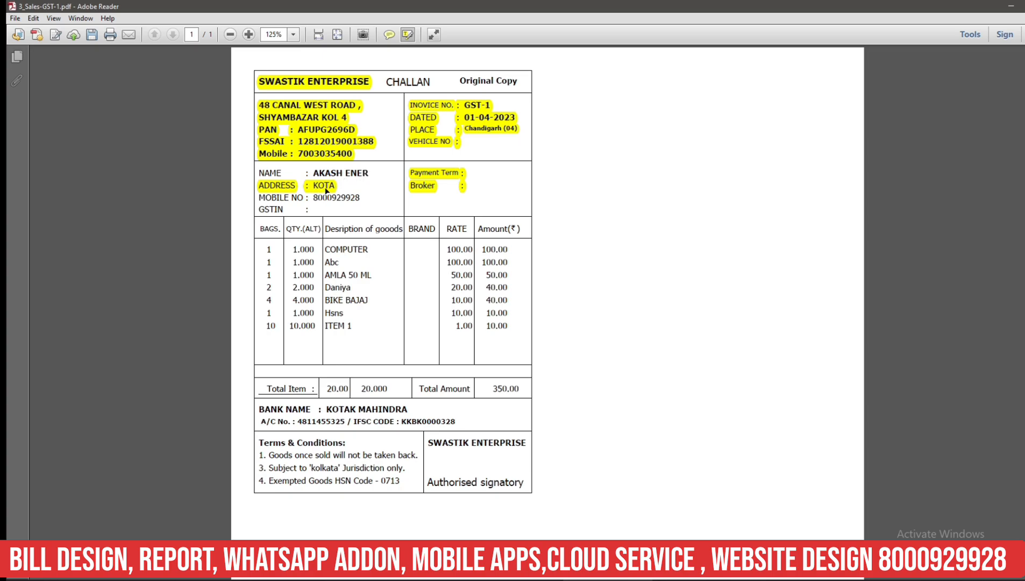
left_click_drag(310, 202, 359, 198)
left_click(307, 209)
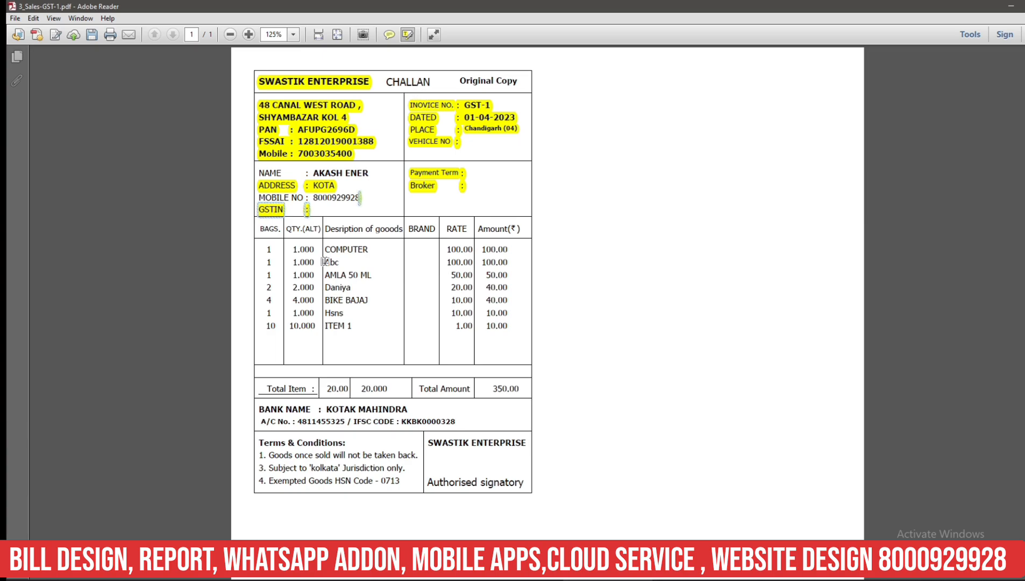
left_click_drag(264, 229, 321, 231)
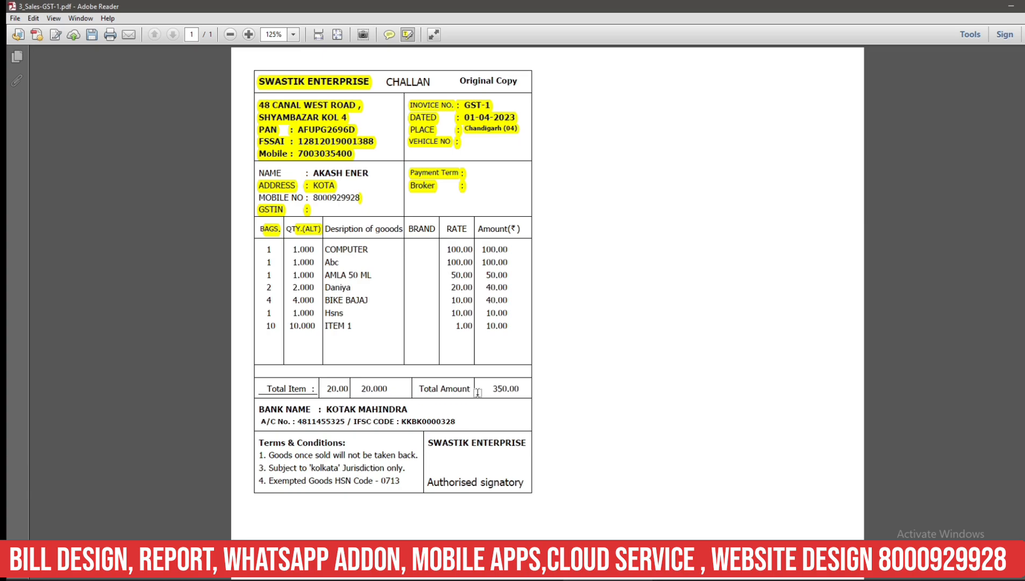
Highlight the total amount value, the bank details, and the company name and Authorised signatory text in the signature box.
left_click_drag(492, 388, 512, 389)
left_click_drag(259, 407, 424, 422)
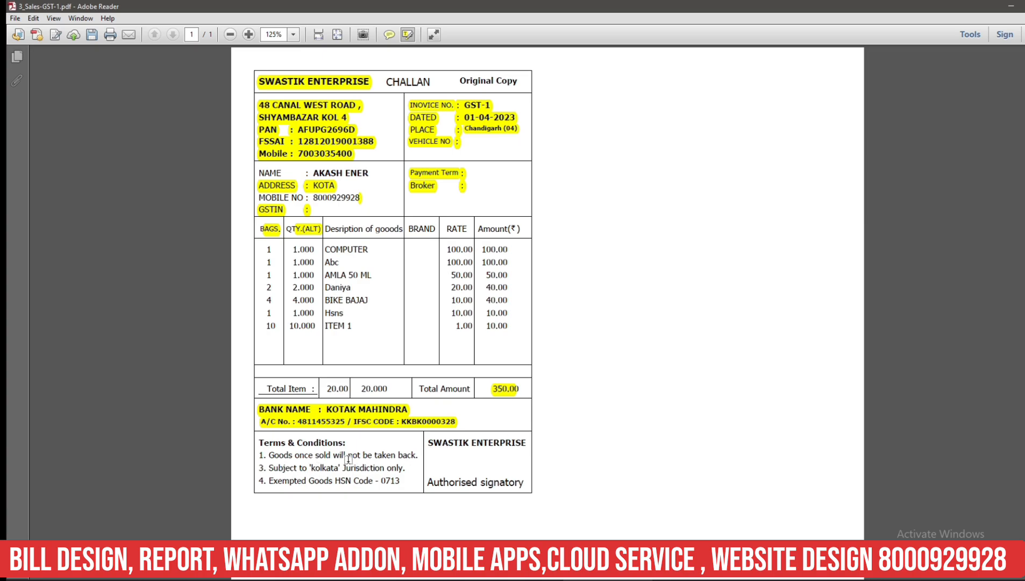
left_click_drag(433, 443, 539, 456)
left_click_drag(430, 482, 511, 487)
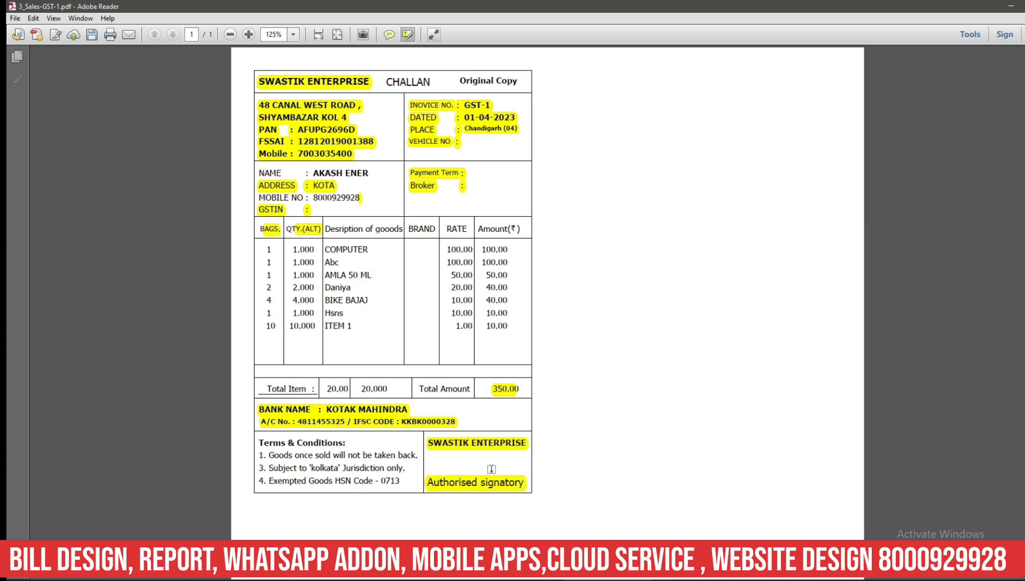